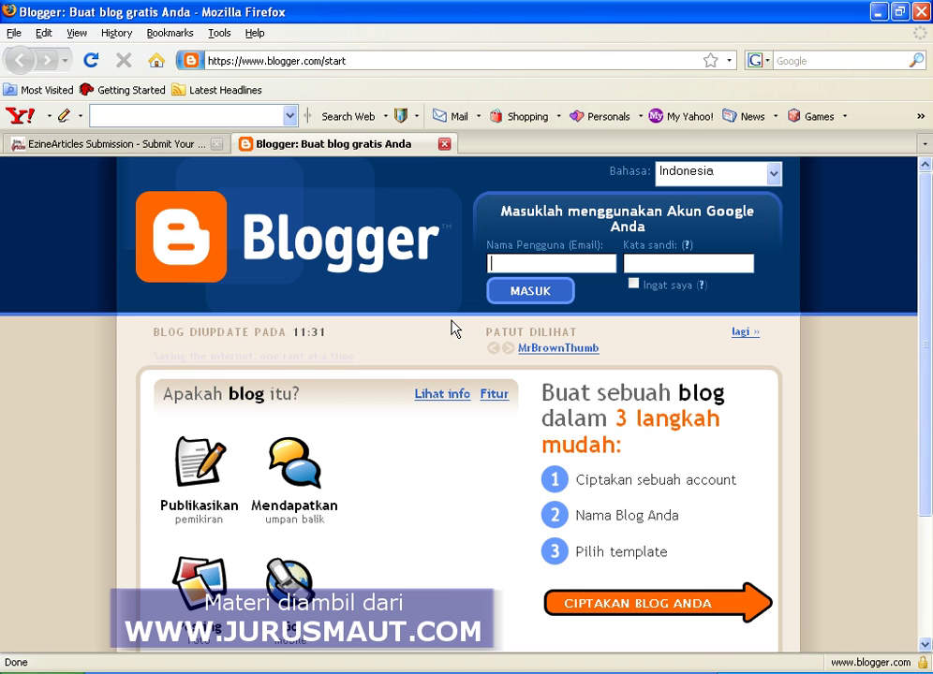
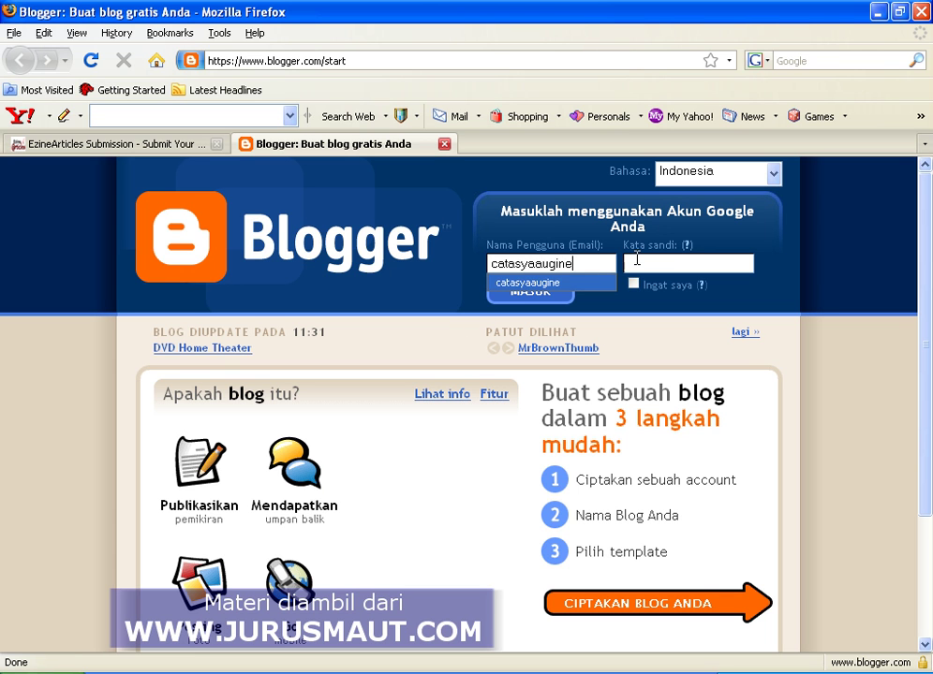
Sign in to Blogger with the Google account's username and password.
left_click(636, 264)
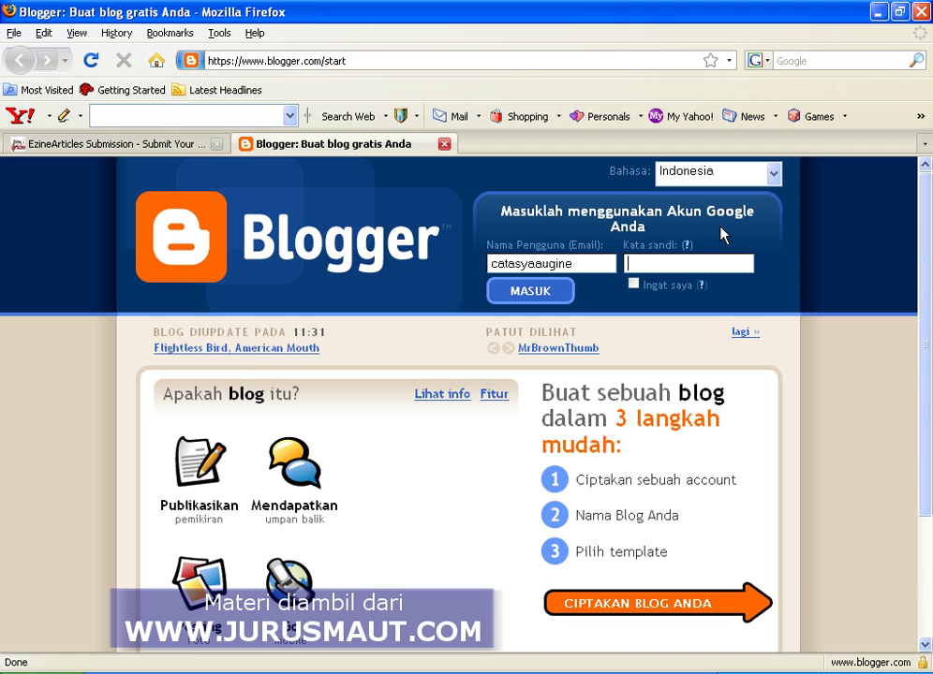
type("****")
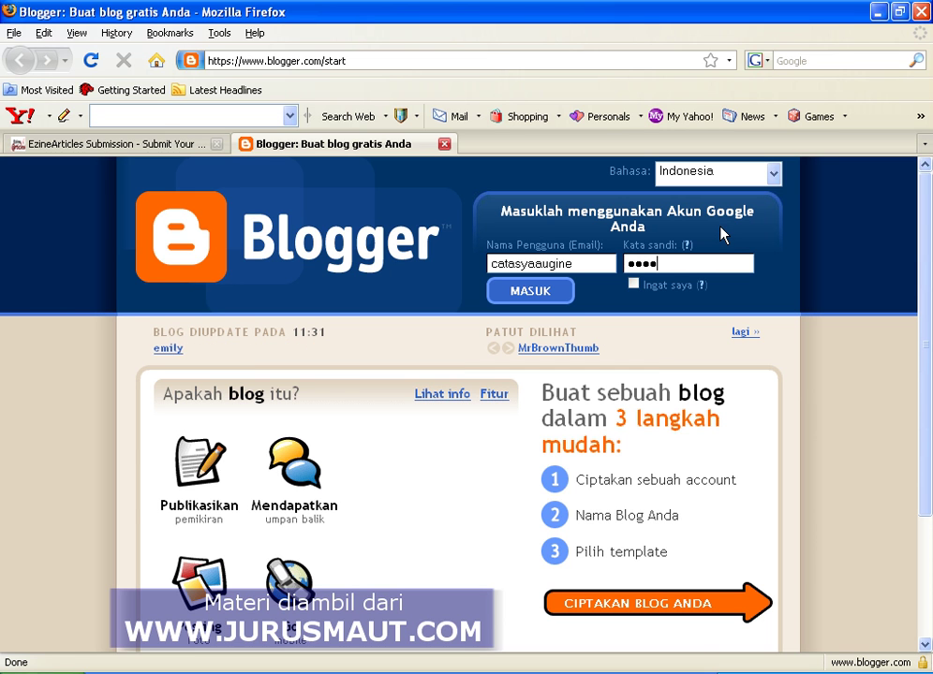
type("*")
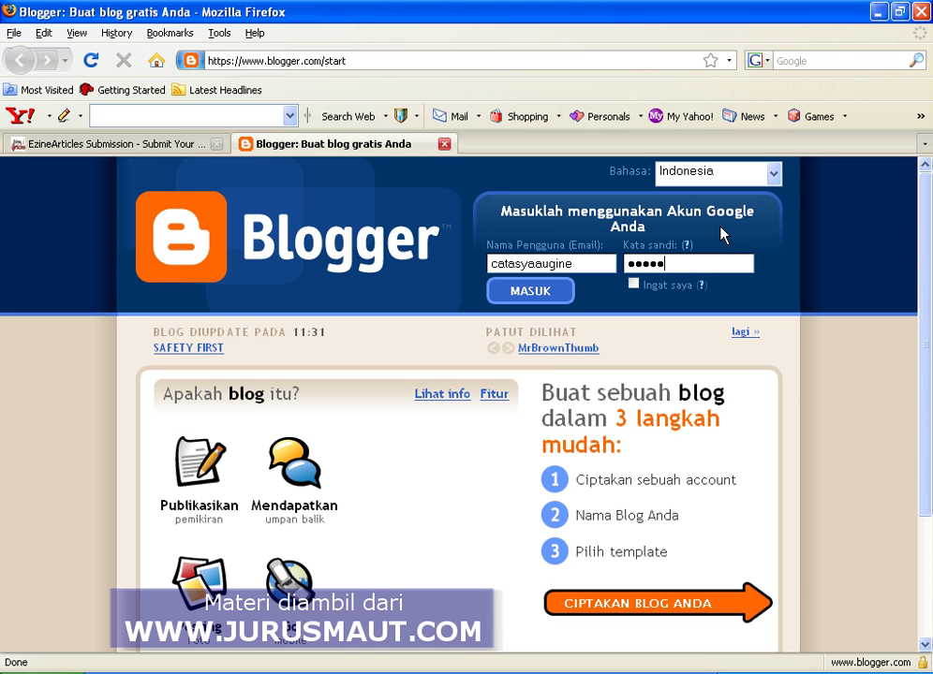
type("***")
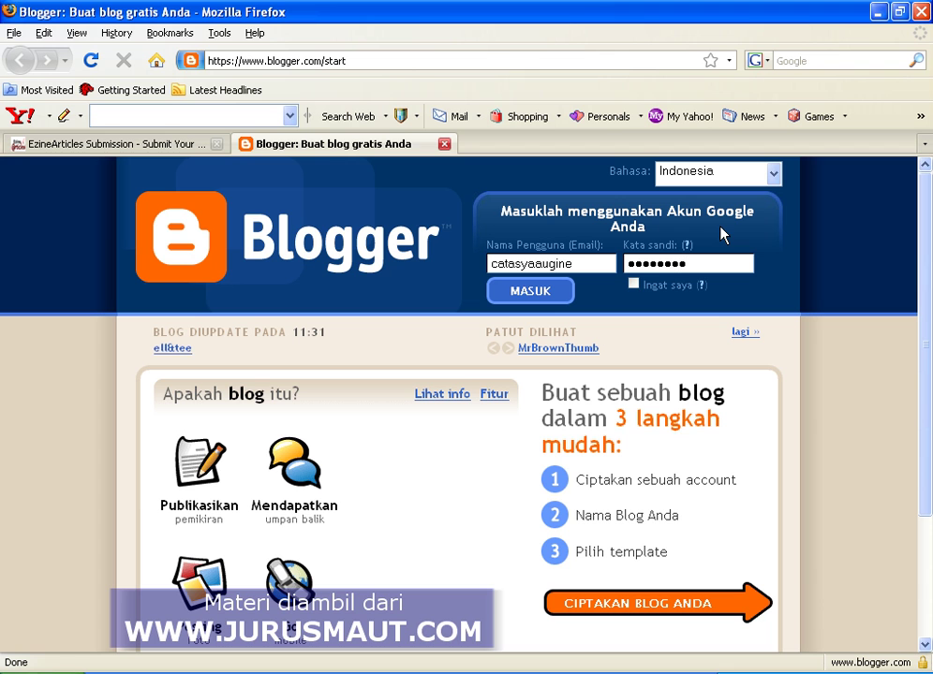
left_click(534, 293)
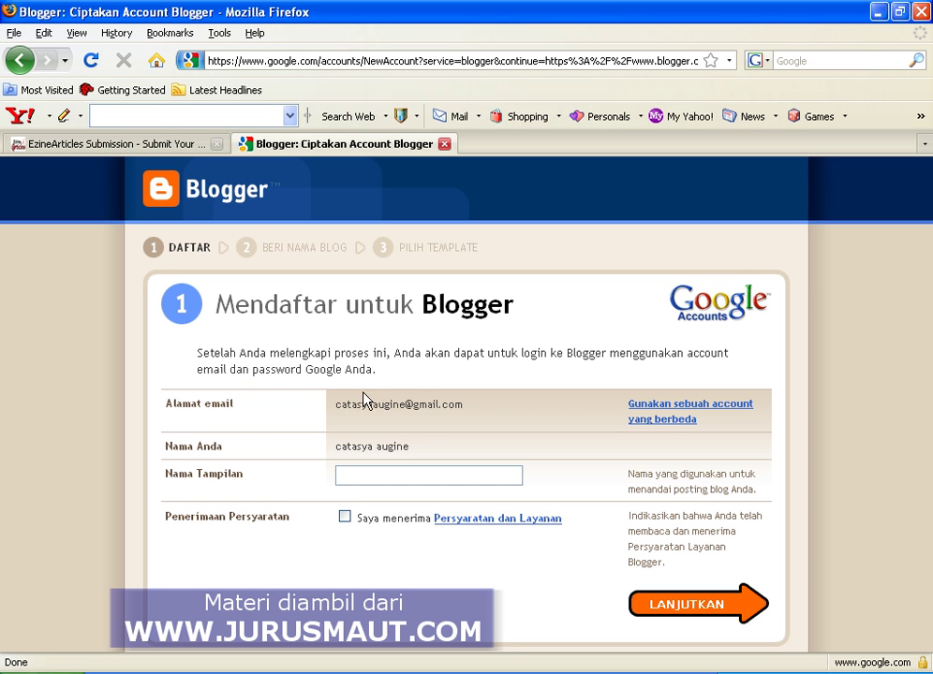
Enter a display name, accept the terms of service, and continue to blog naming.
left_click(349, 478)
type("CATASYA")
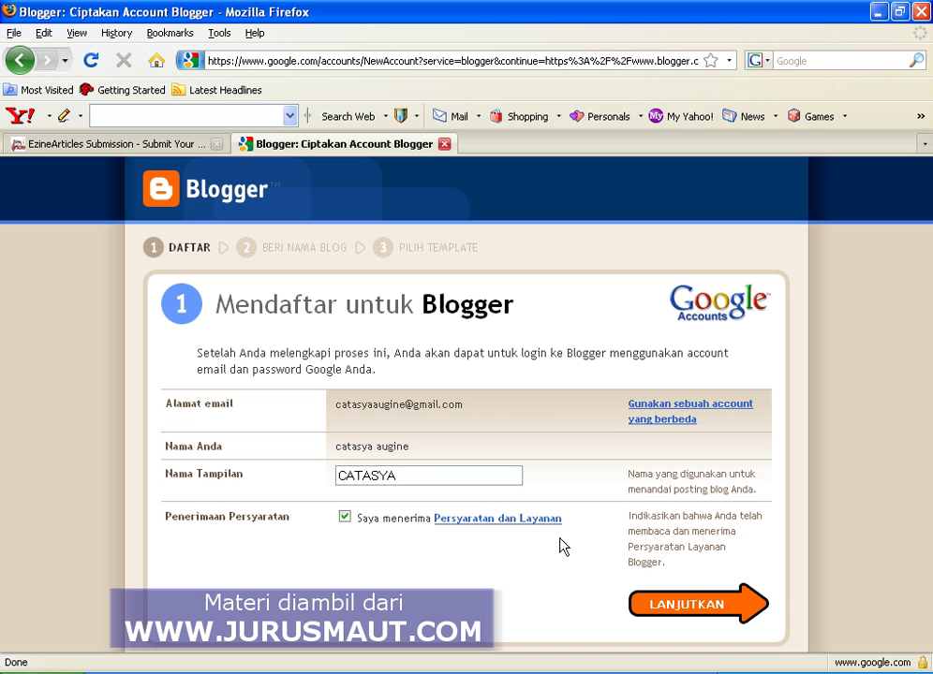
left_click(694, 609)
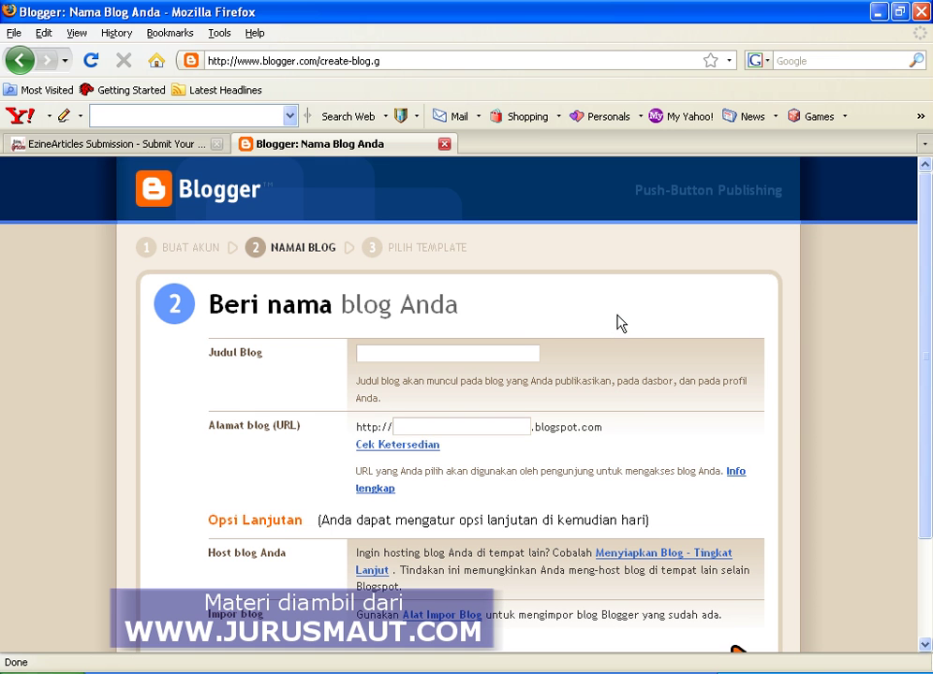
Title the blog LAPTOP with address laptopku and check whether that address is available.
scroll(618, 323, "down", 2)
scroll(618, 323, "up", 1)
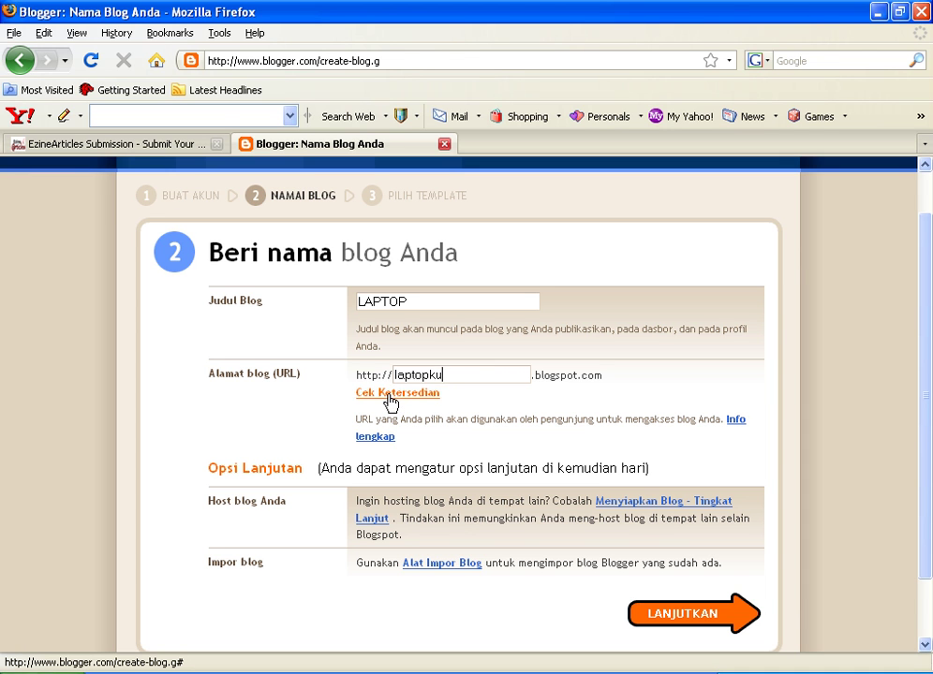
left_click(389, 398)
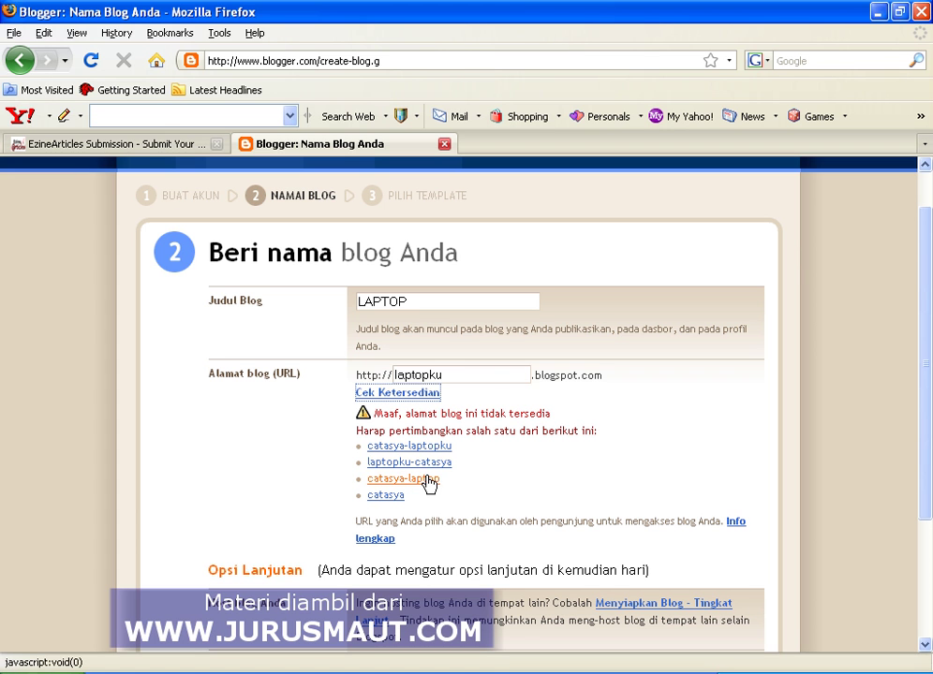
Replace the unavailable laptopku address with a suggested alternative and continue.
left_click(461, 376)
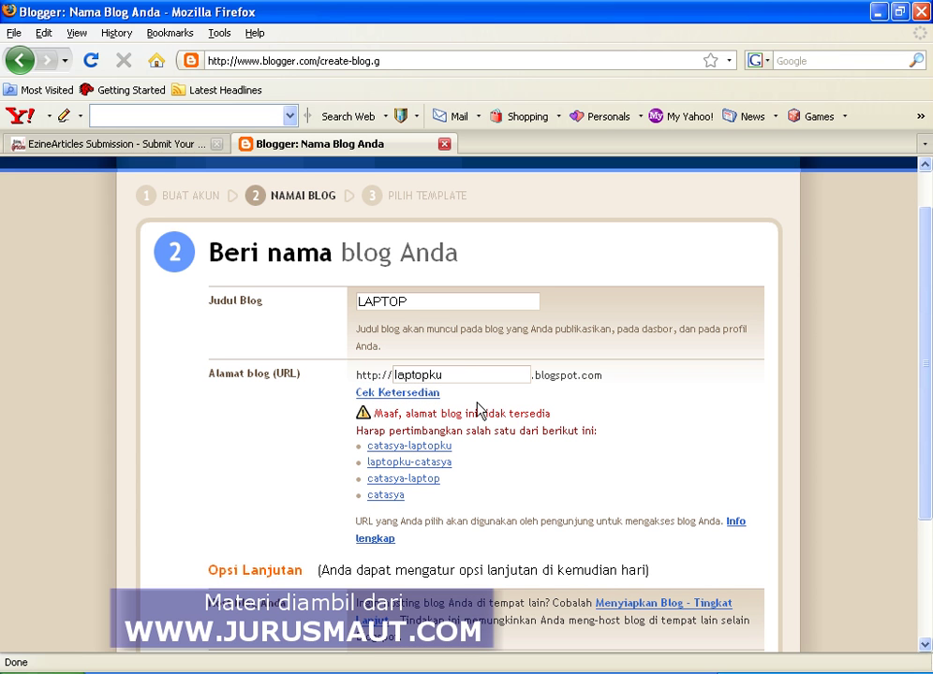
scroll(475, 478, "down", 1)
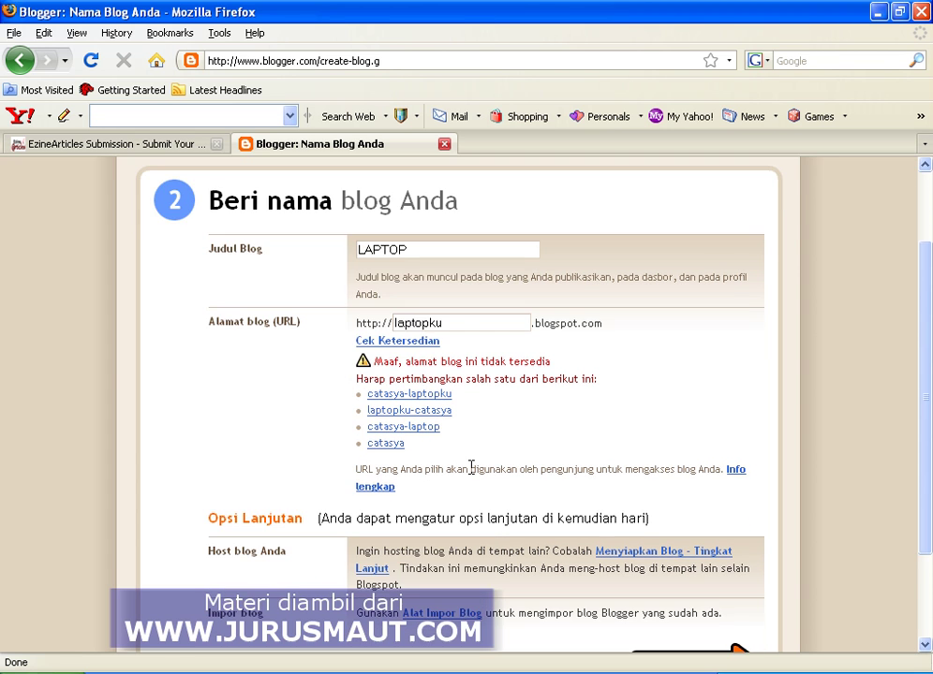
left_click(421, 430)
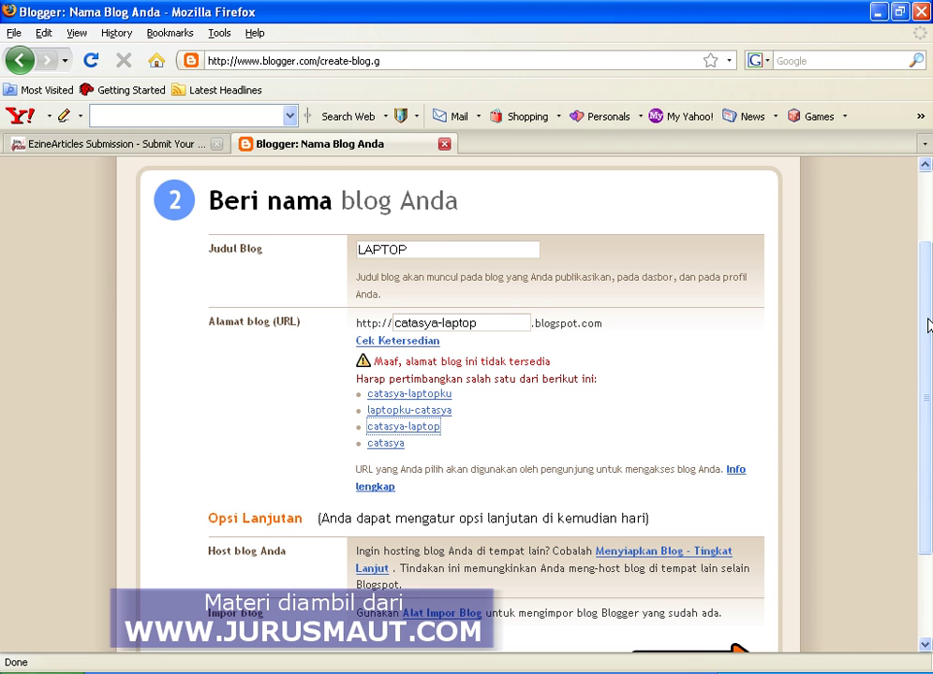
left_click_drag(927, 325, 926, 408)
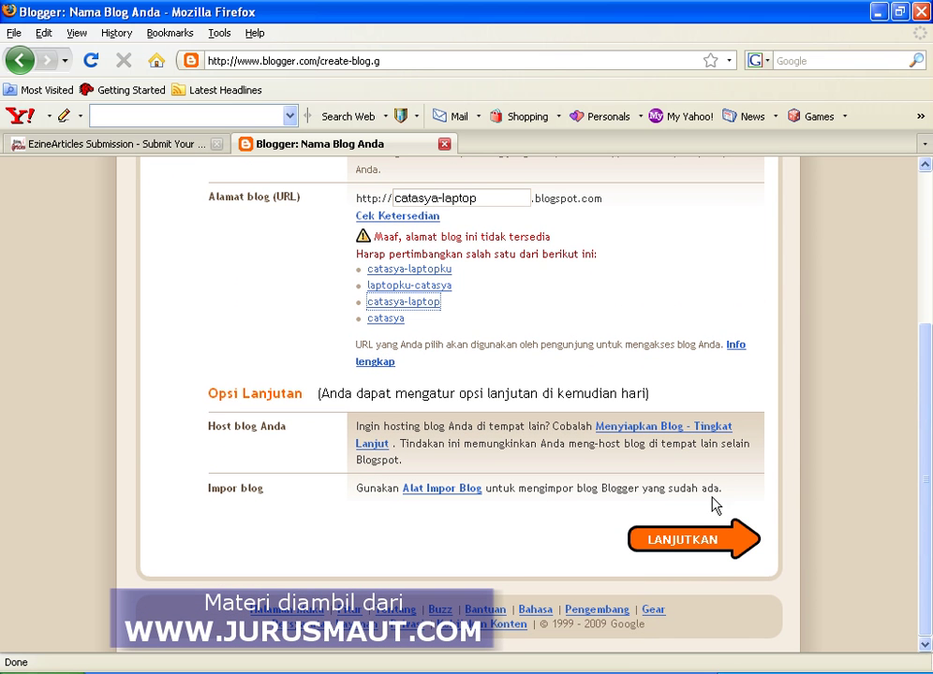
left_click(684, 549)
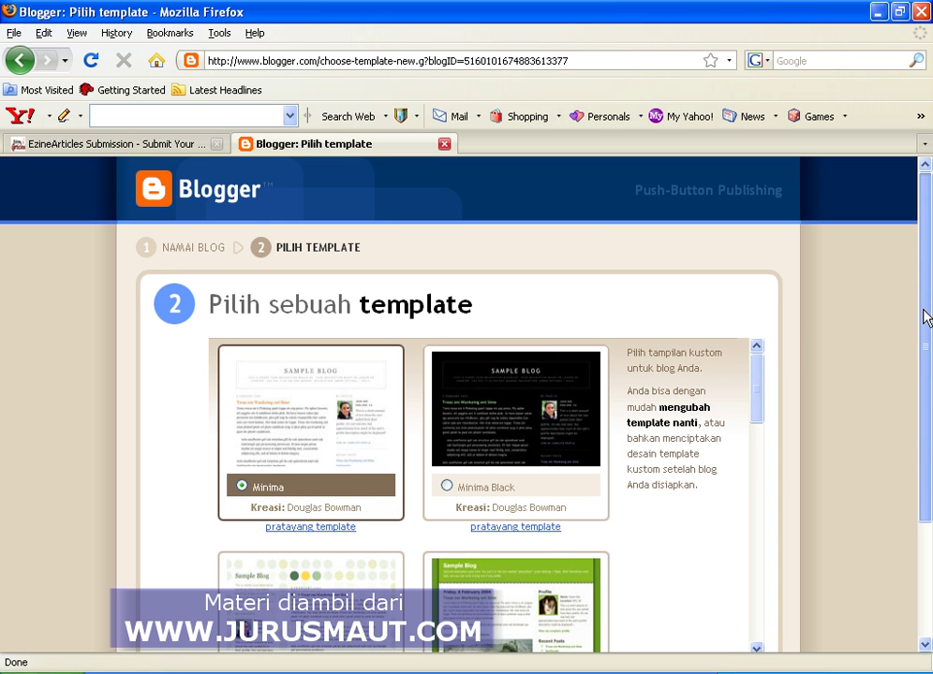
Pick the Sand Dollar template and confirm it to create the blog.
left_click_drag(923, 319, 925, 395)
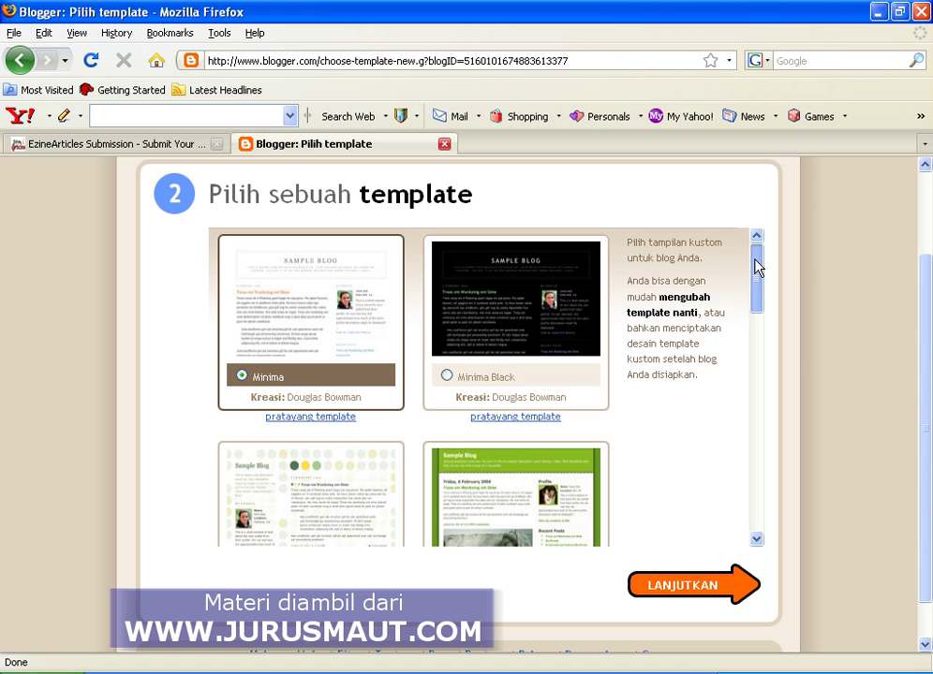
left_click_drag(758, 271, 751, 475)
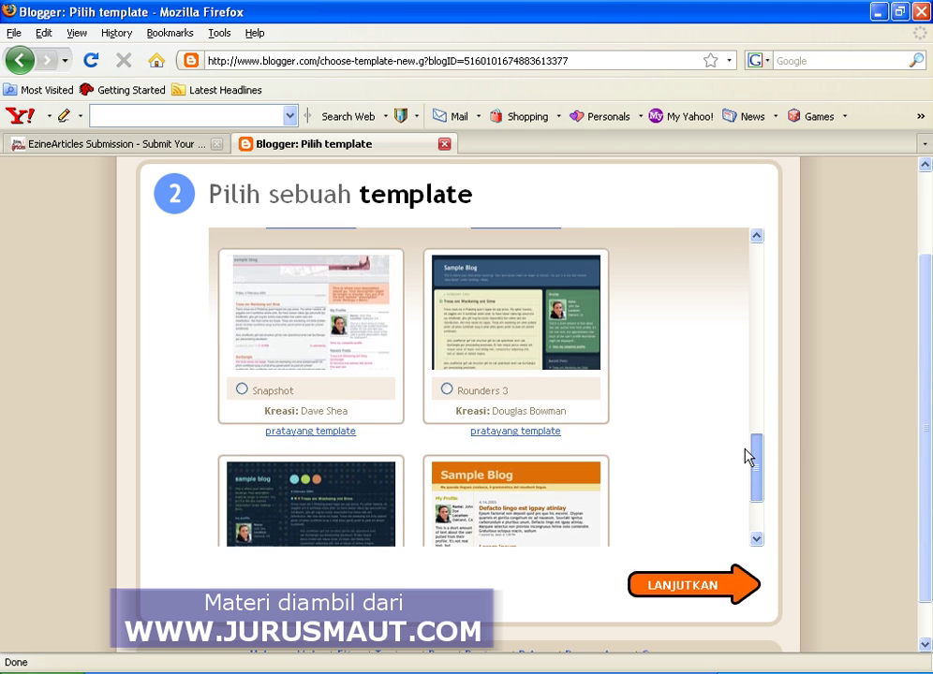
scroll(745, 451, "up", 8)
mouse_move(744, 354)
left_mouse_down()
mouse_move(741, 267)
mouse_move(736, 485)
left_mouse_up()
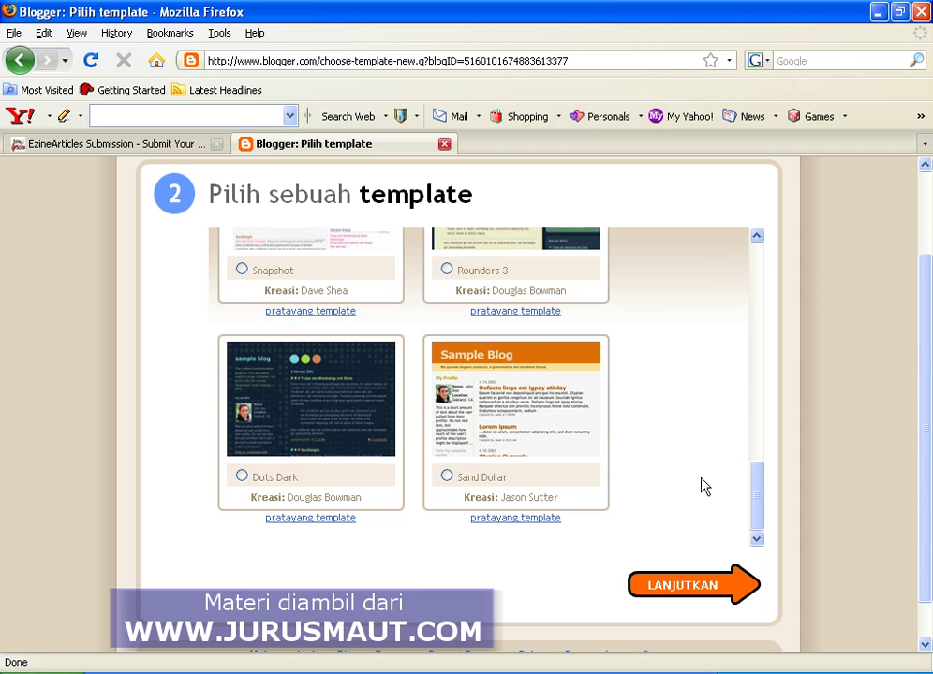
left_click(448, 477)
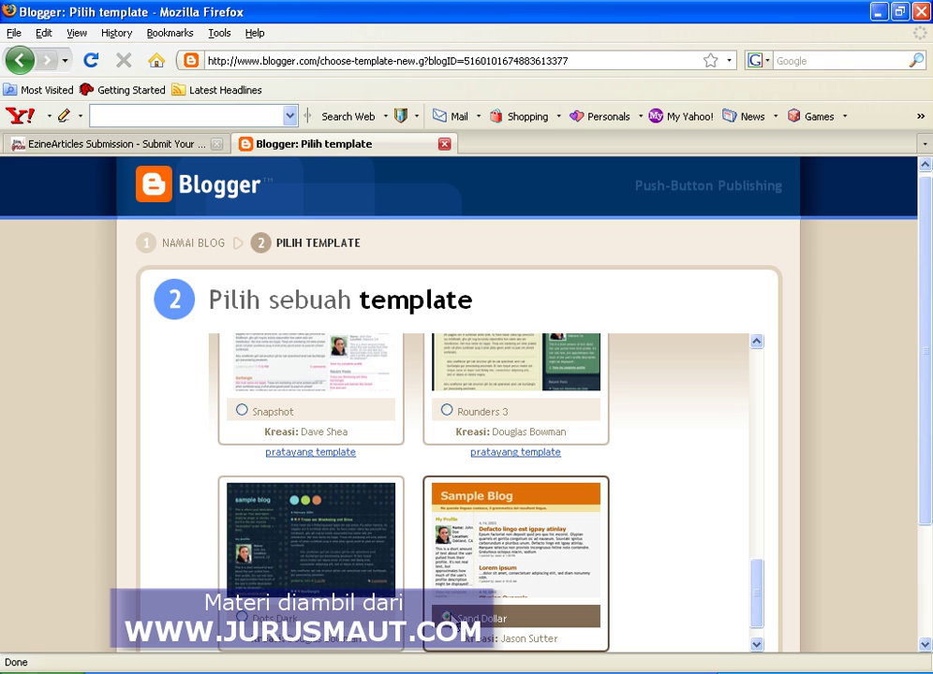
scroll(676, 524, "down", 1)
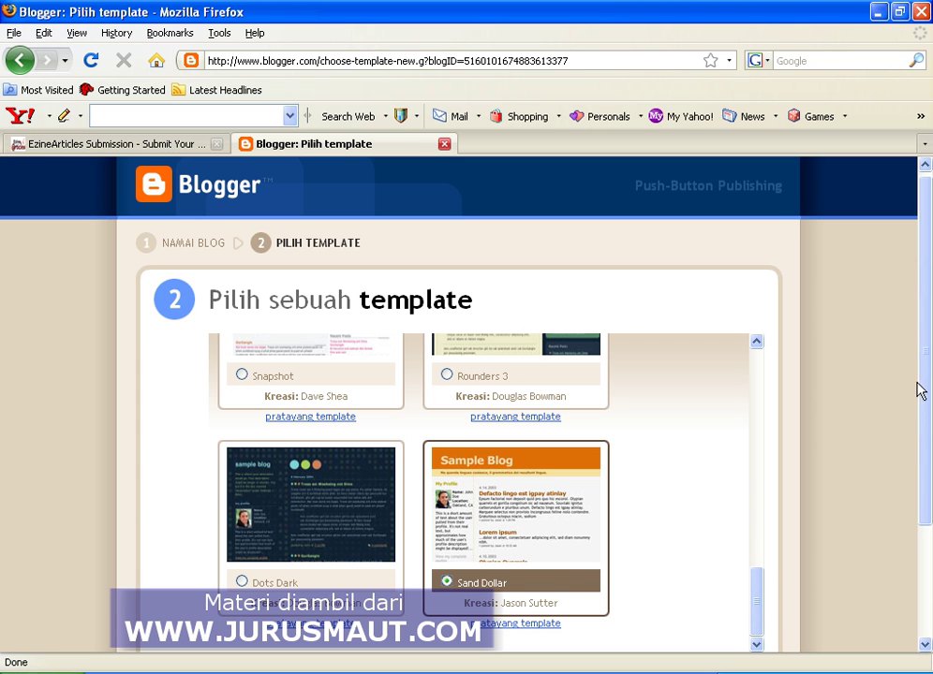
scroll(928, 384, "down", 1)
scroll(929, 379, "down", 3)
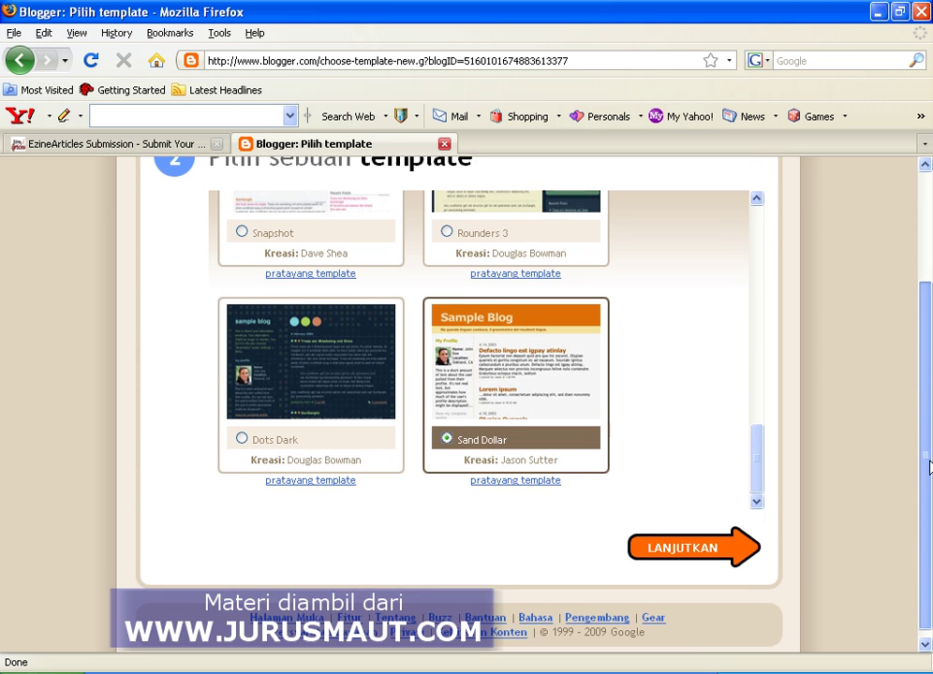
left_click(683, 543)
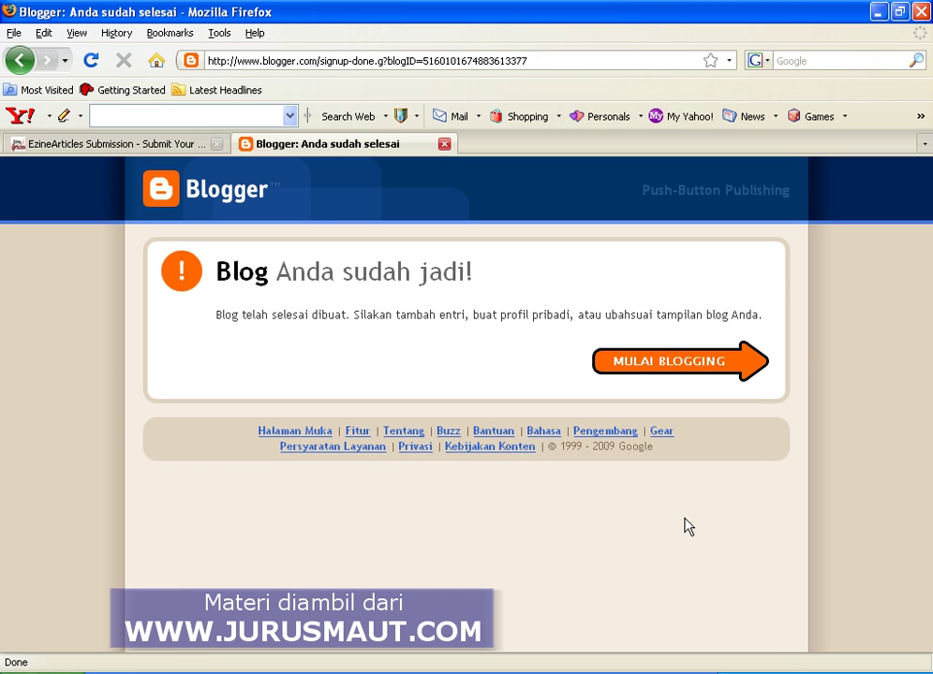
Choose MULAI BLOGGING on the 'Blog Anda sudah jadi!' page to open a blank post.
left_click(668, 369)
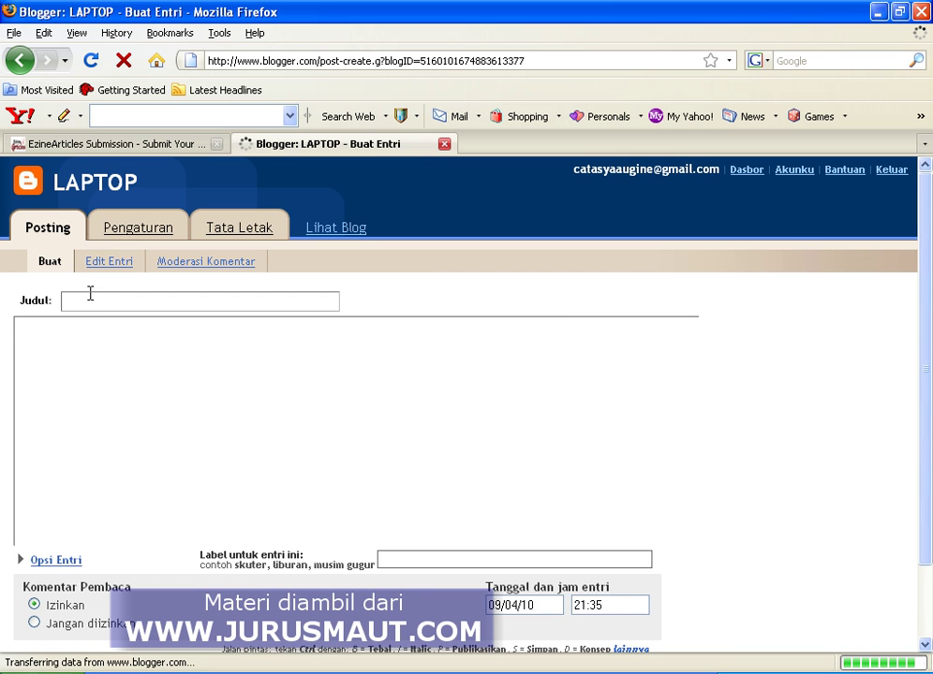
Title the post 'Laptop Computers and the PVP Effect!', add the article body, and publish it.
left_click(90, 294)
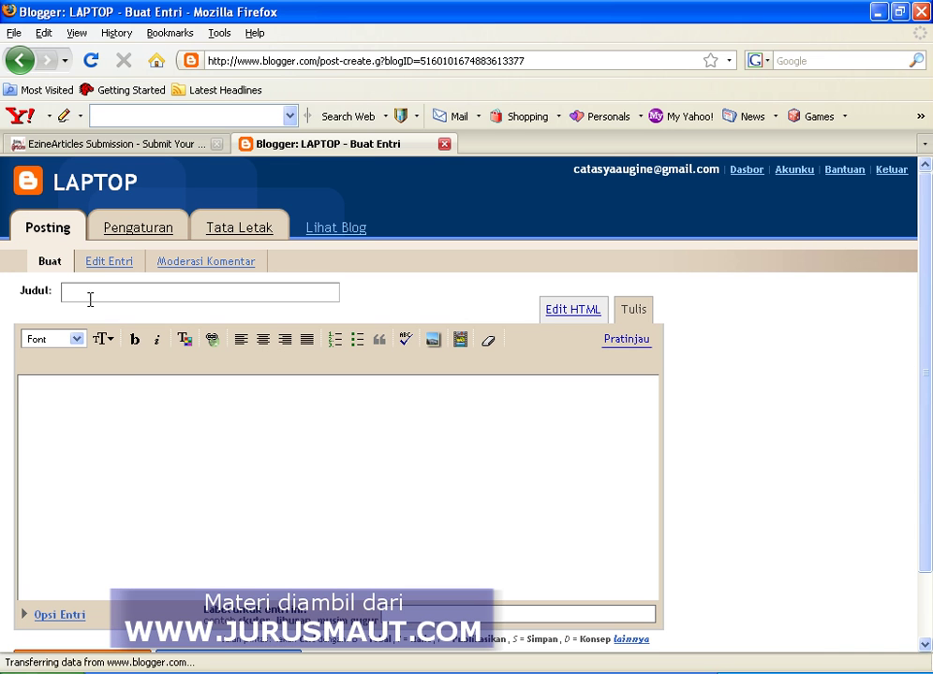
left_click(49, 403)
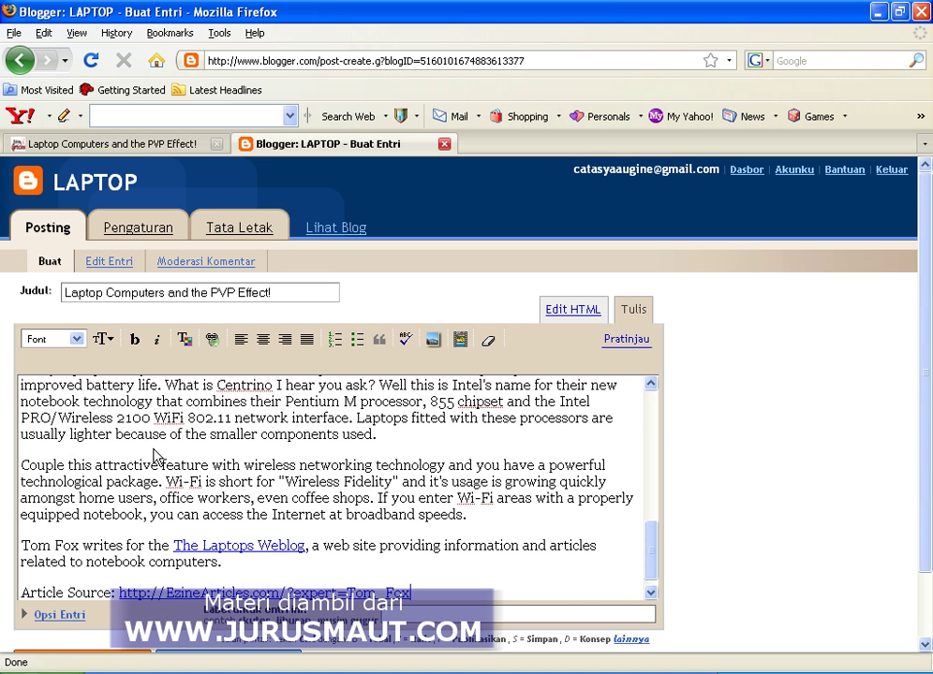
scroll(154, 454, "up", 4)
scroll(153, 448, "up", 5)
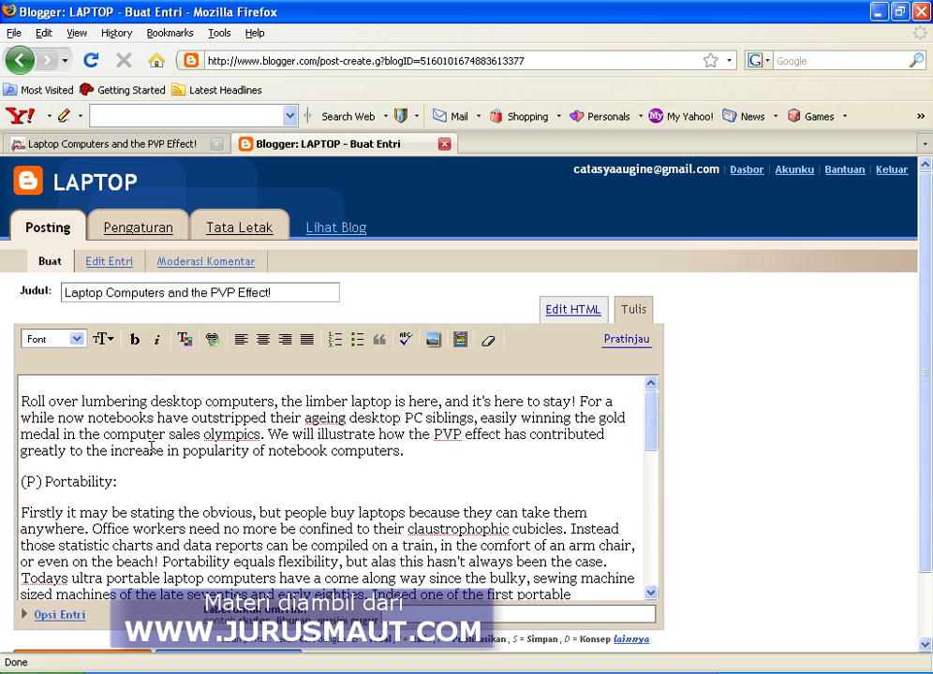
scroll(150, 448, "down", 10)
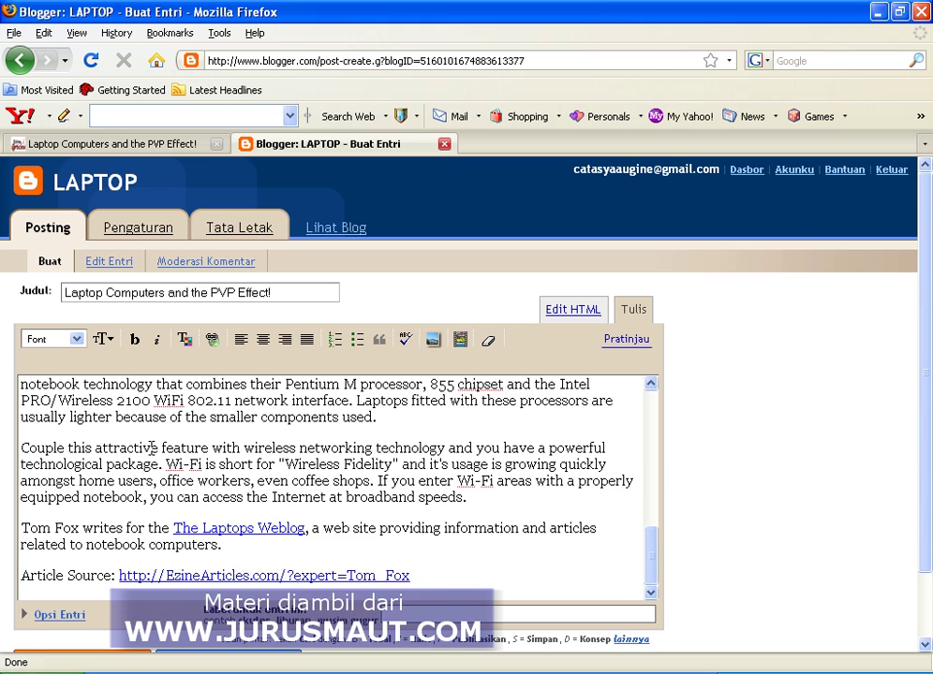
scroll(150, 447, "up", 10)
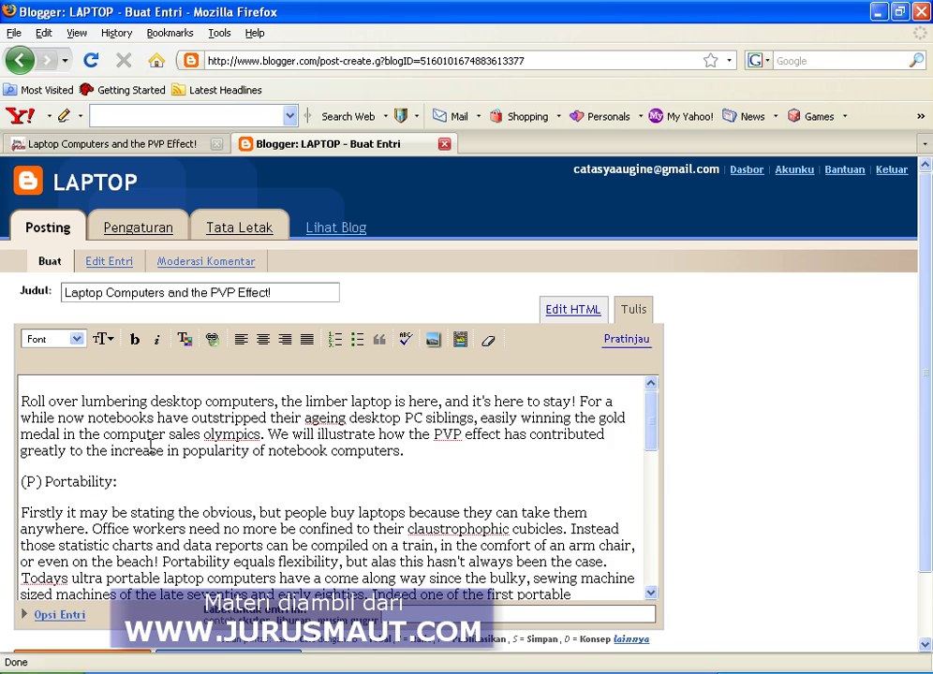
scroll(150, 447, "down", 10)
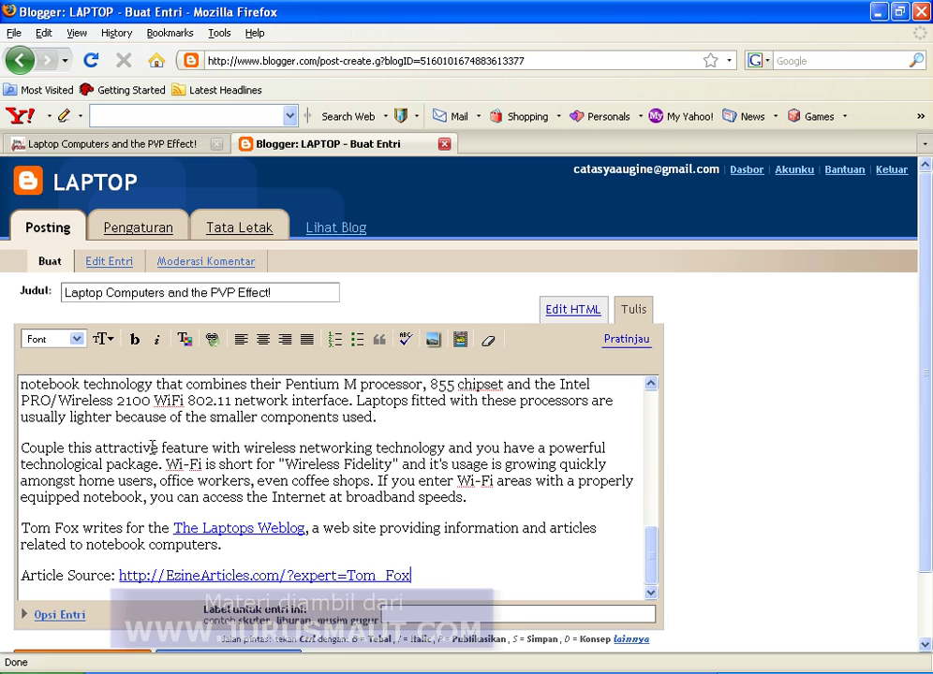
scroll(340, 459, "down", 2)
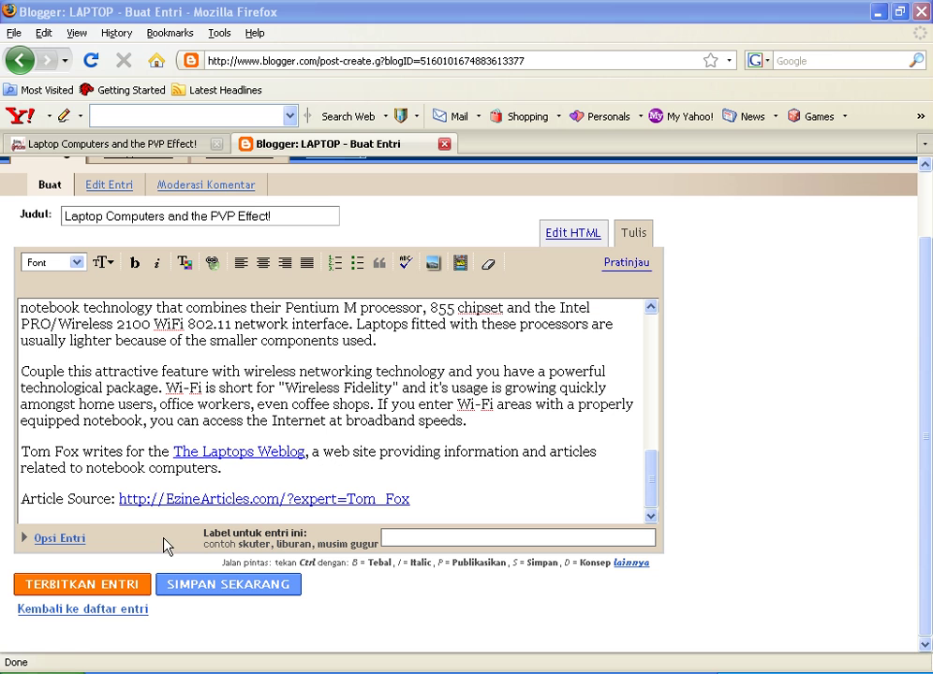
left_click(106, 586)
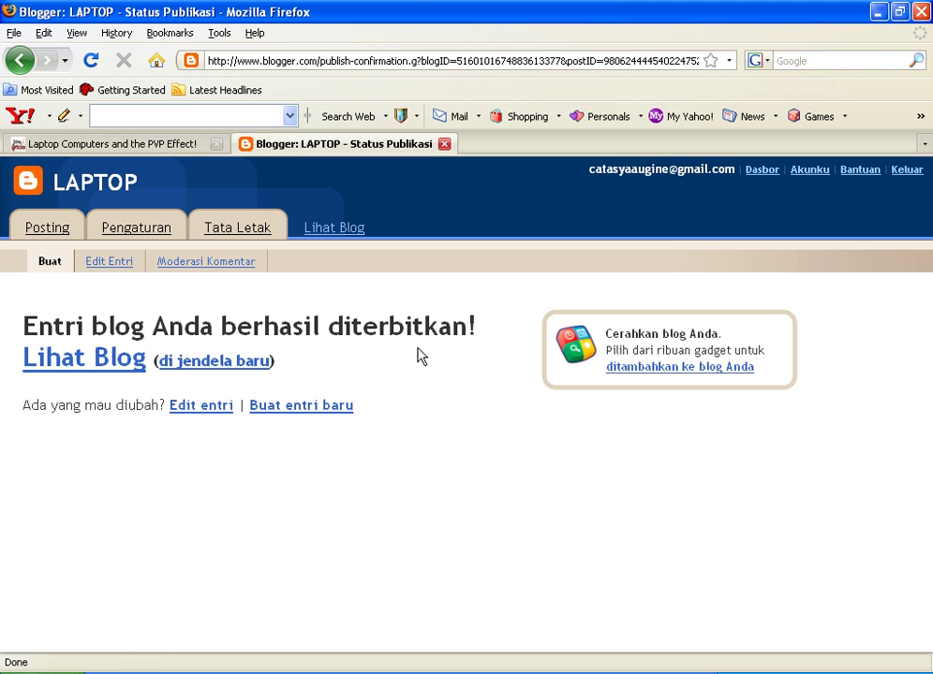
View the live LAPTOP blog and scroll through the published PVP Effect post.
left_click(104, 366)
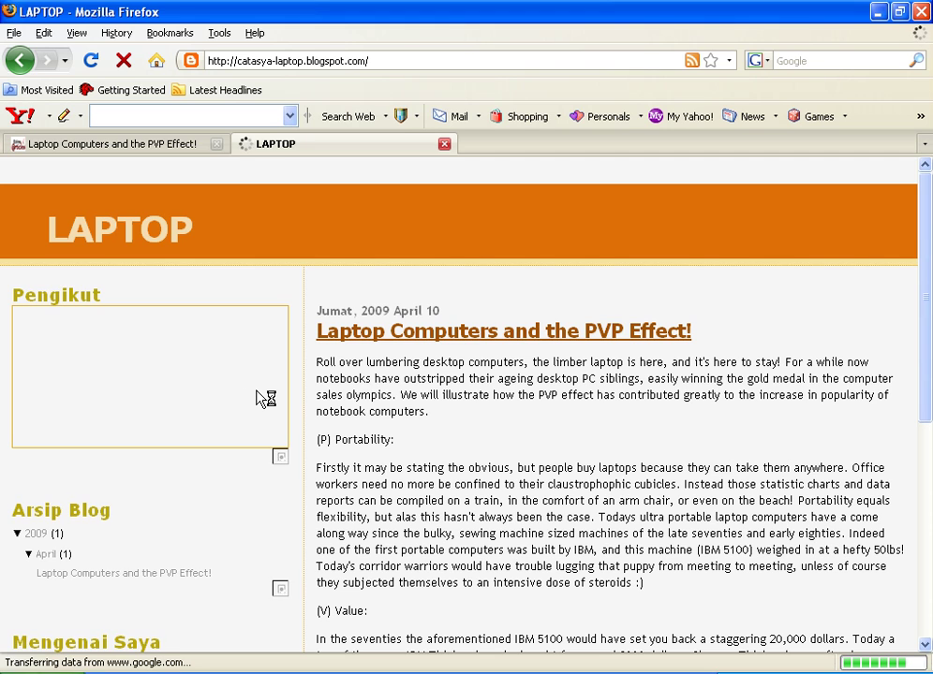
scroll(257, 393, "down", 8)
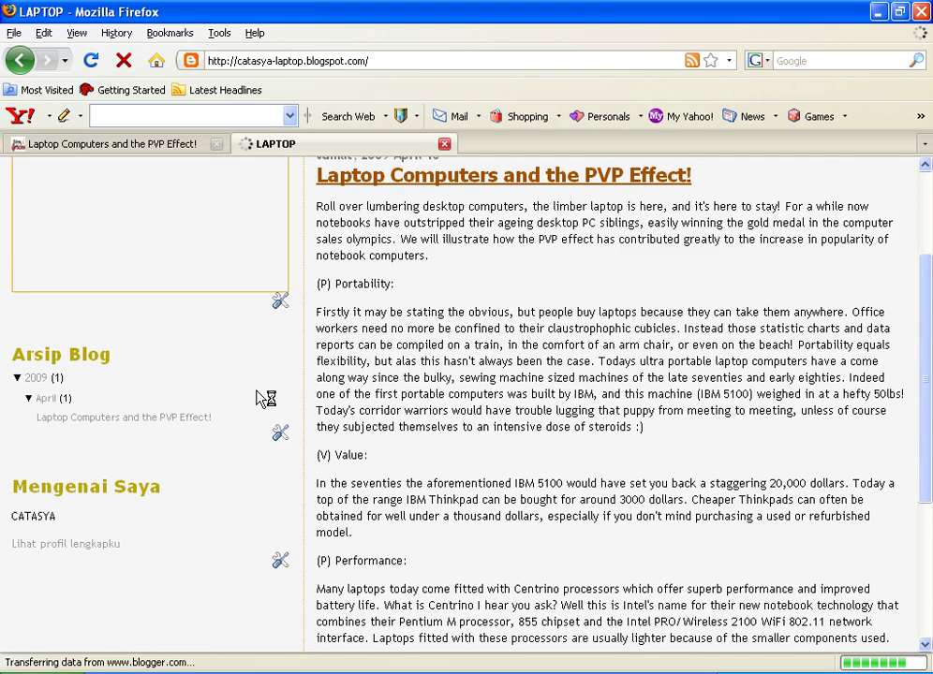
scroll(253, 398, "up", 8)
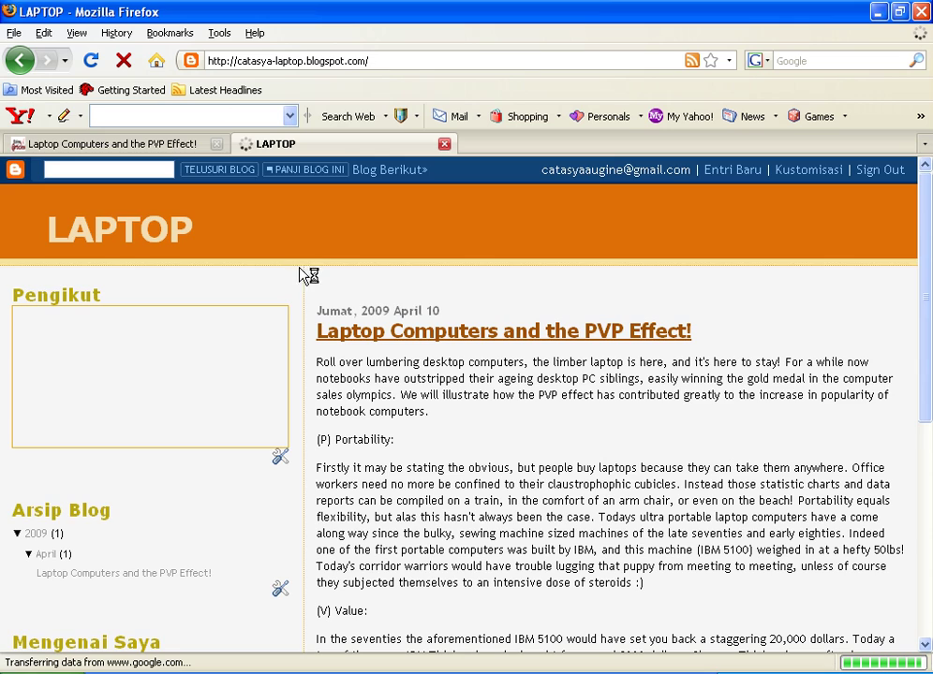
scroll(293, 327, "down", 5)
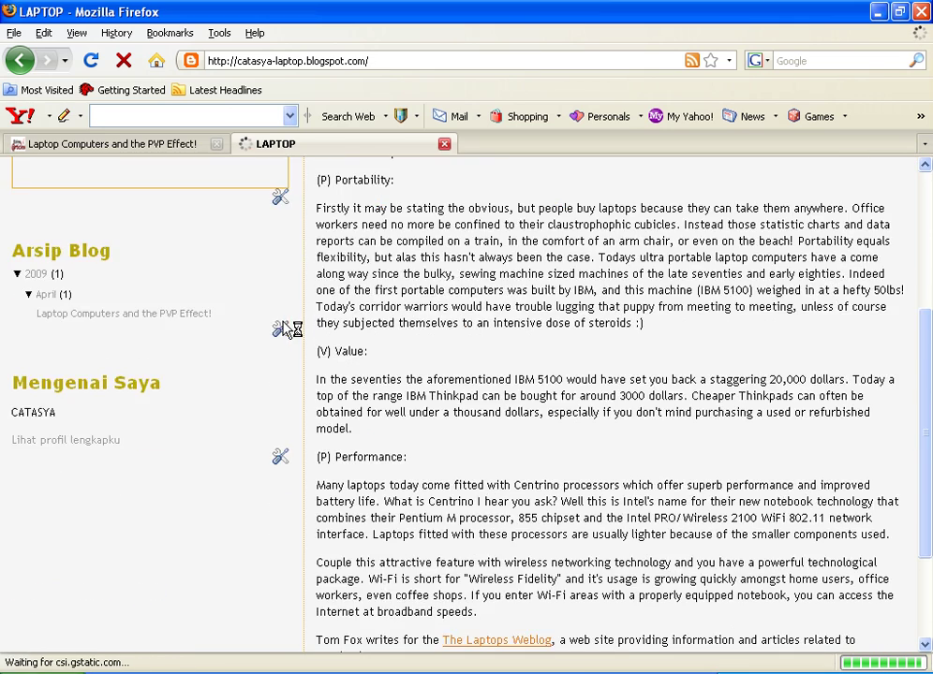
scroll(293, 327, "down", 3)
scroll(291, 325, "up", 8)
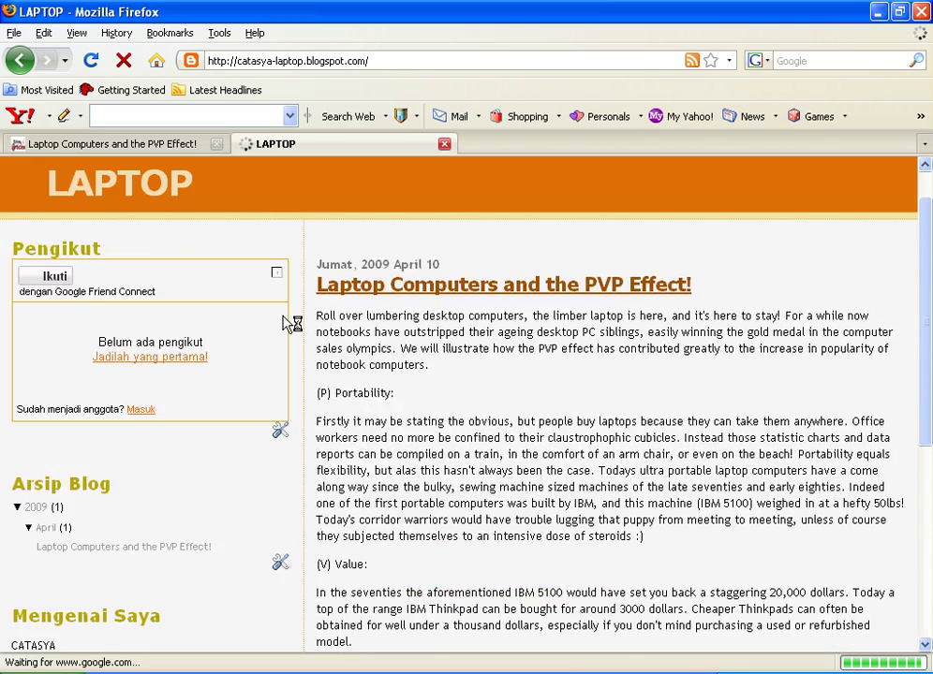